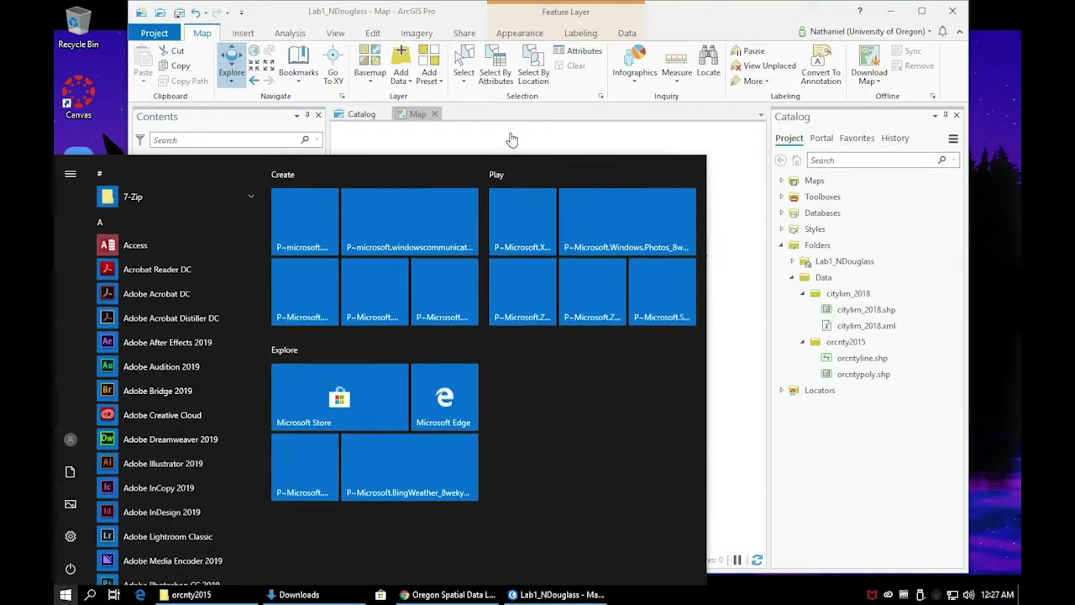
Open the Symbology pane for OR_CityLimits and set the pane to auto-hide
left_click(464, 18)
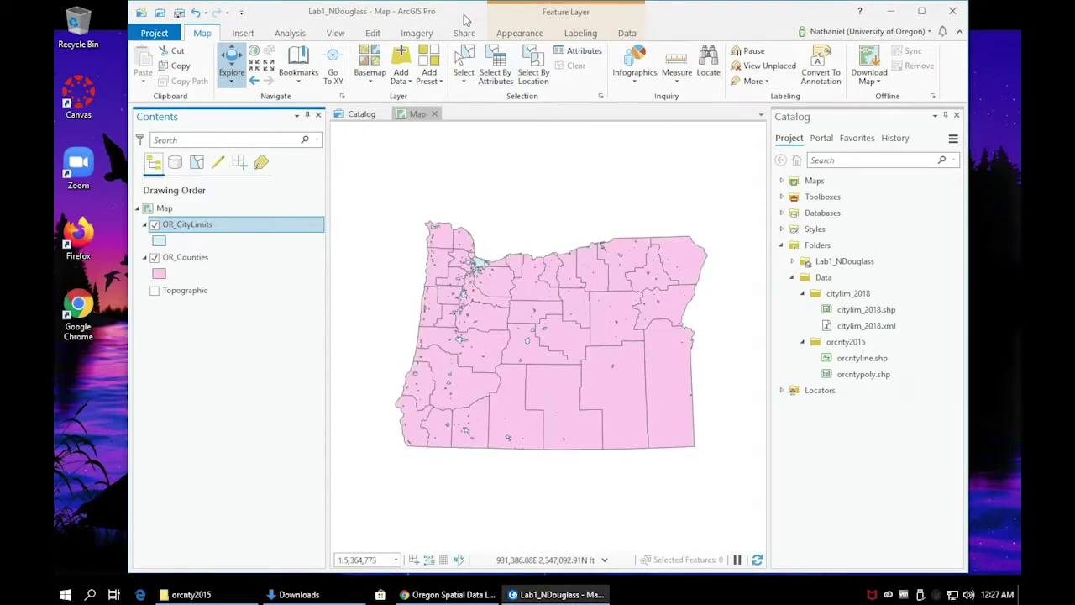
right_click(215, 232)
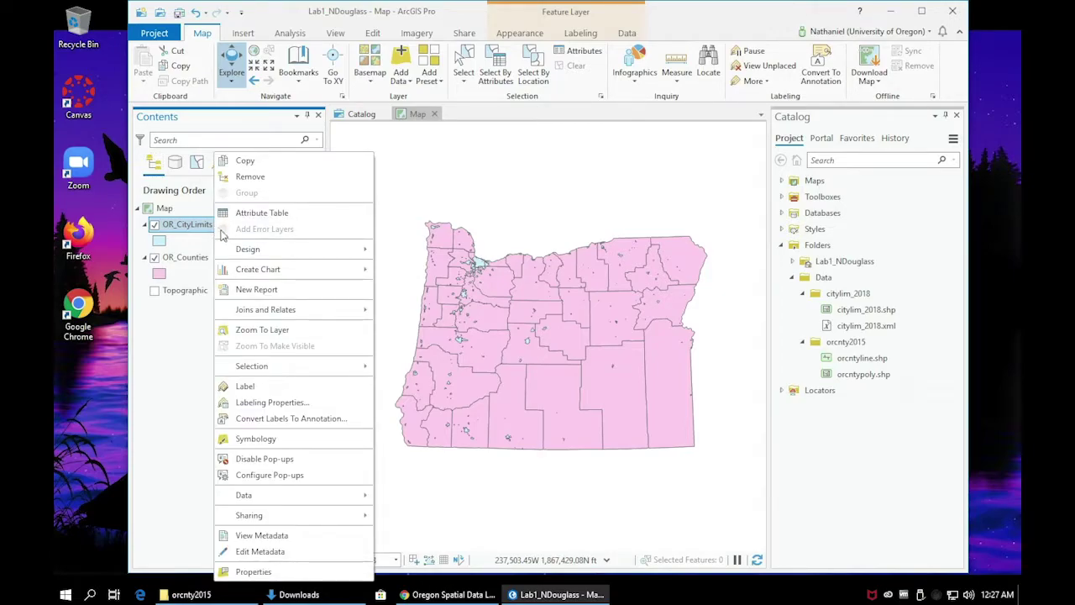
left_click(255, 439)
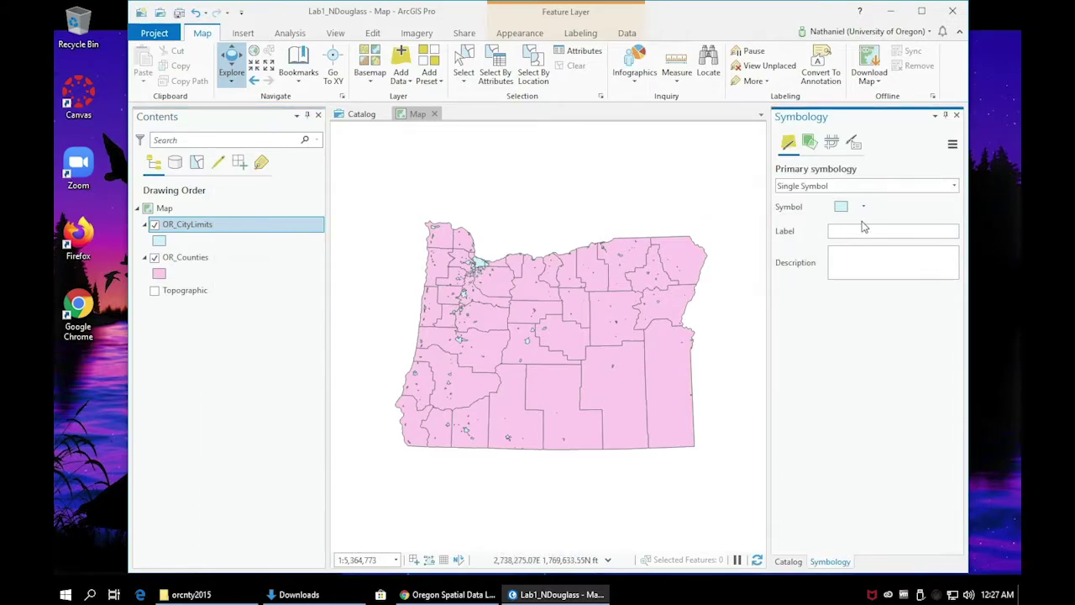
left_click(946, 116)
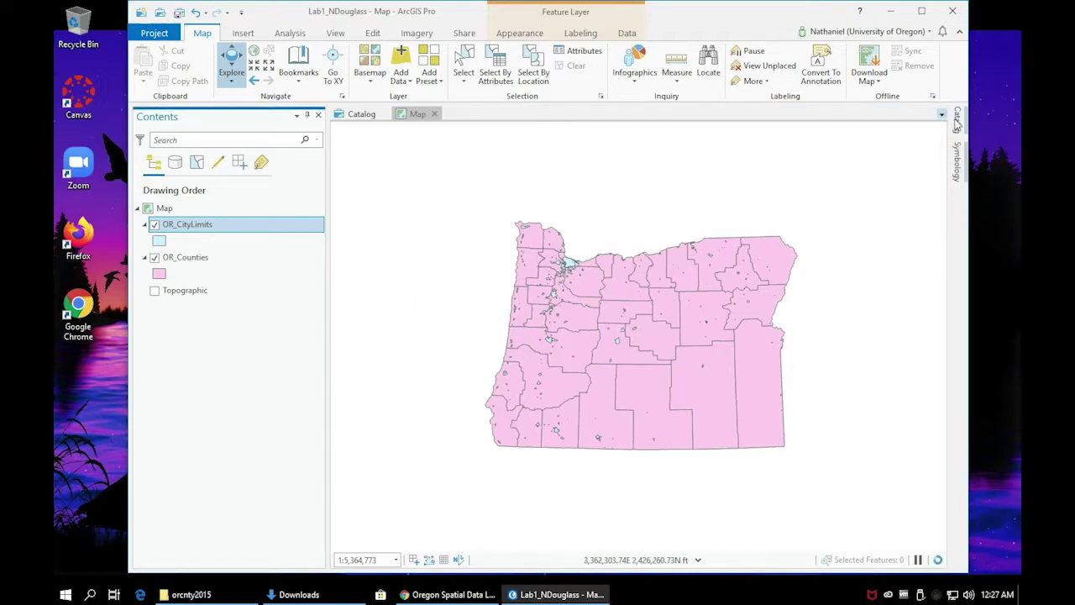
mouse_move(960, 164)
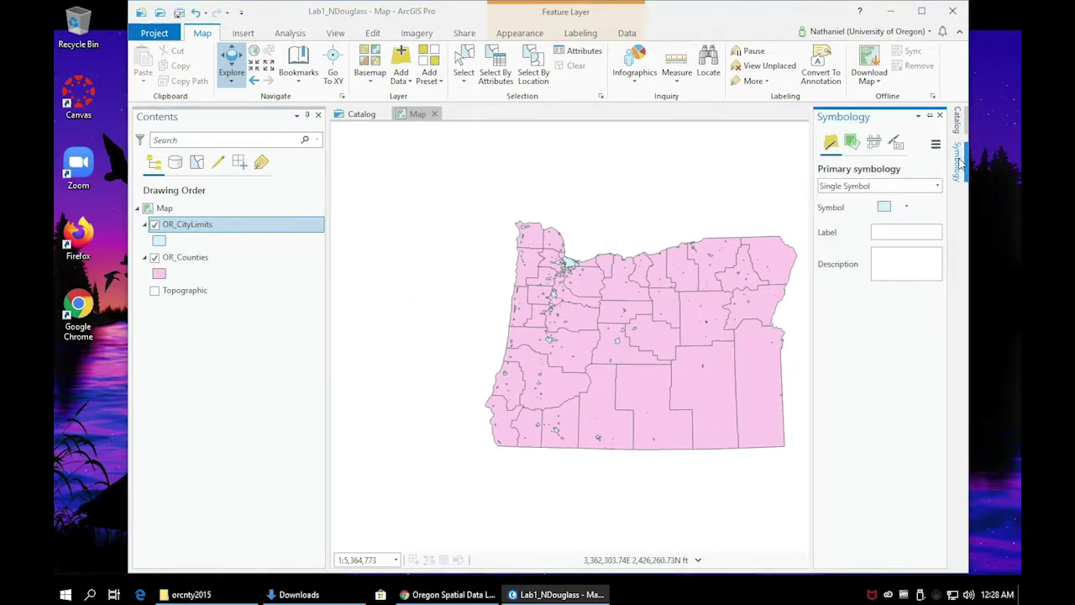
Widen the pane and pick the salmon Health/Medical gallery symbol for the city limits fill
left_click(883, 208)
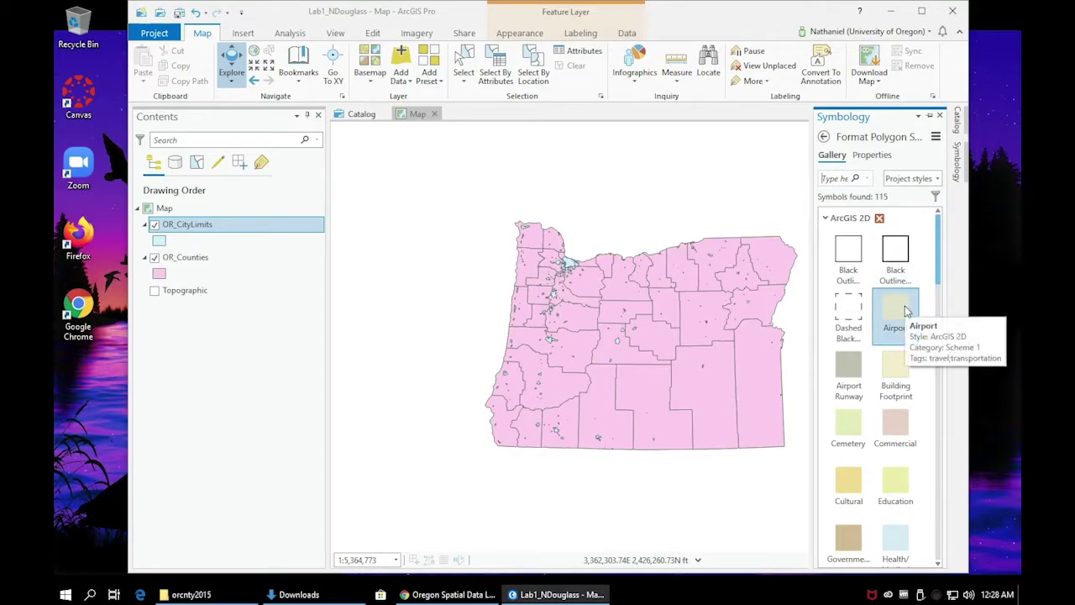
scroll(905, 311, "down", 5)
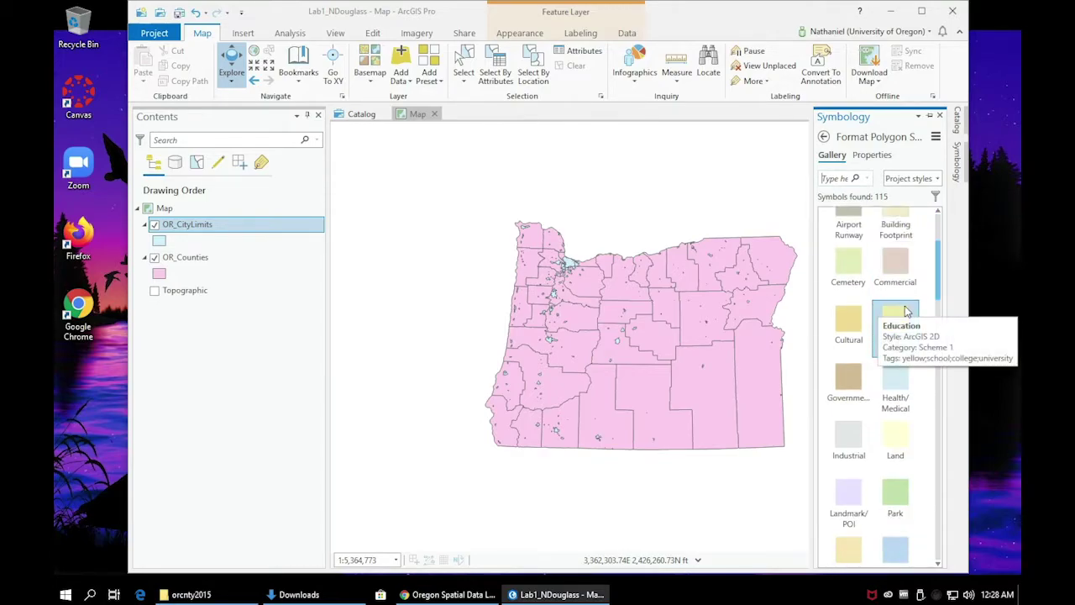
scroll(905, 311, "down", 4)
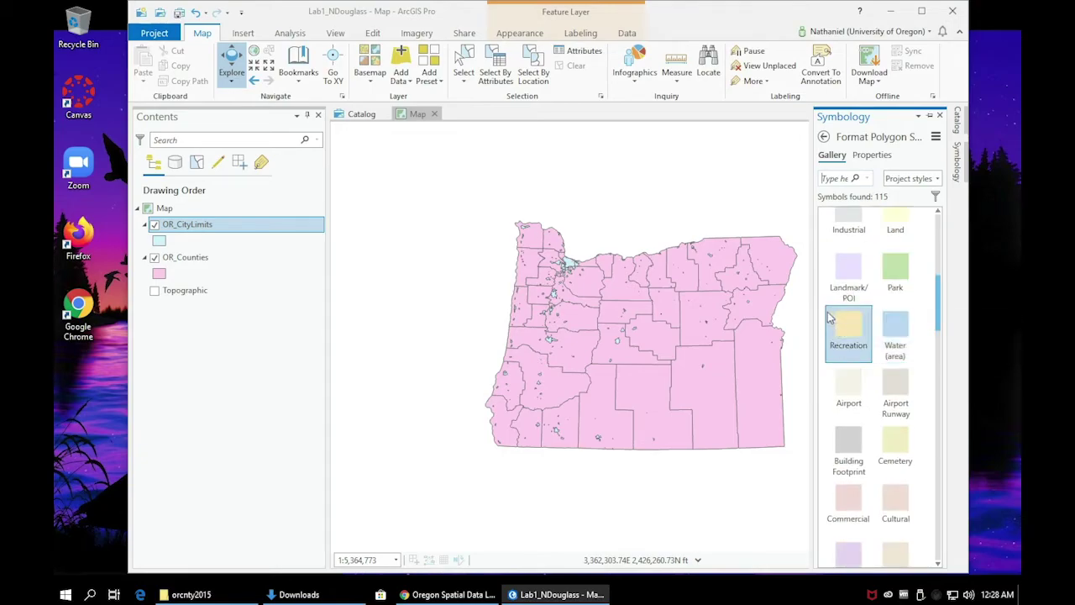
left_click_drag(811, 314, 769, 323)
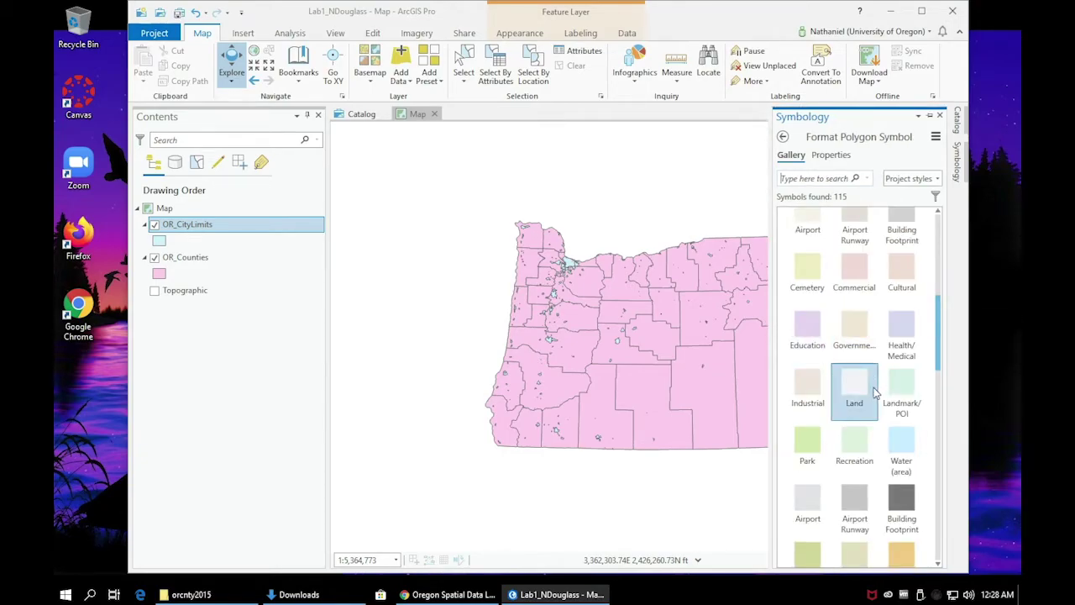
scroll(873, 391, "down", 3)
scroll(873, 393, "down", 1)
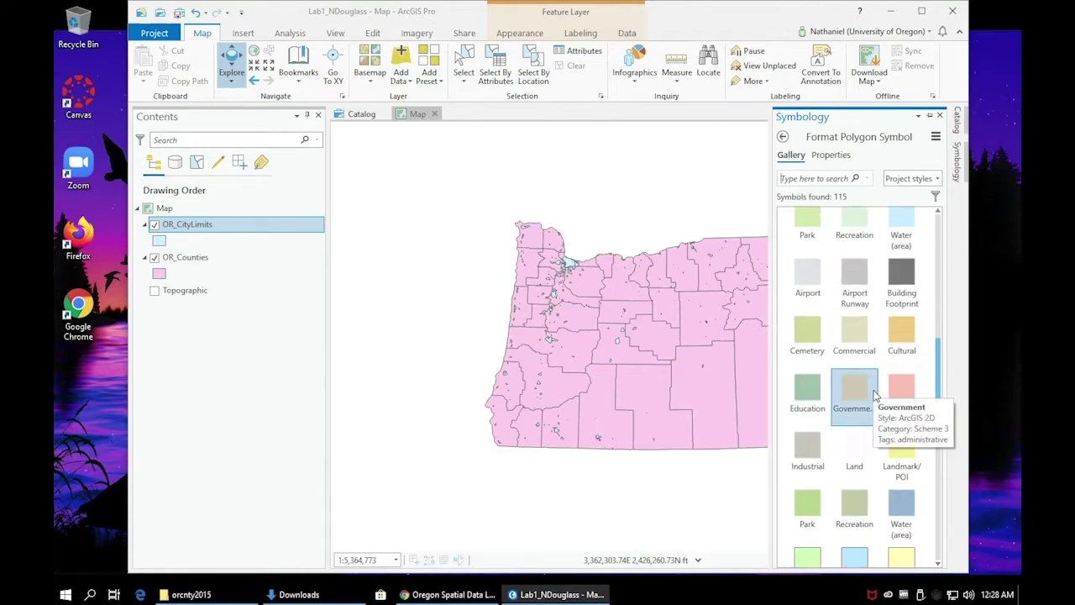
left_click(857, 341)
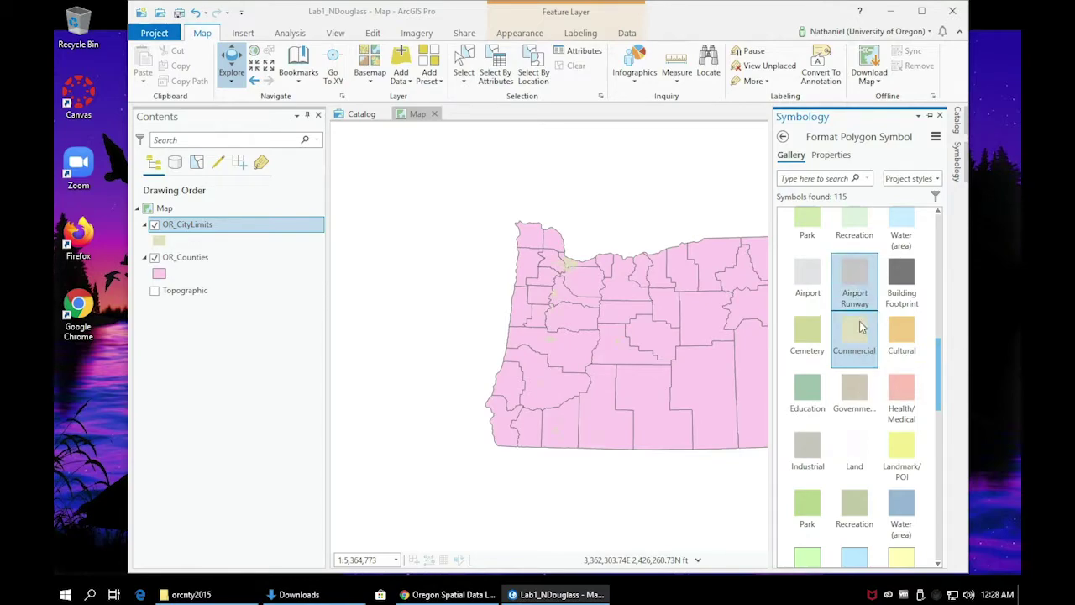
left_click(904, 387)
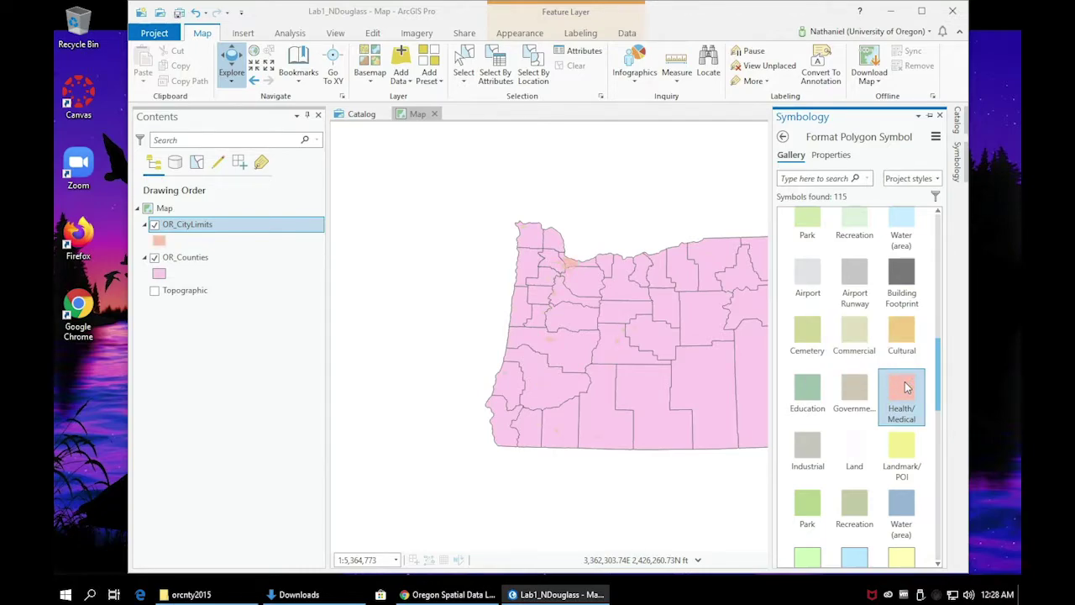
Set the city limits fill to Gray 10% and the outline to No color, then apply
left_click(831, 155)
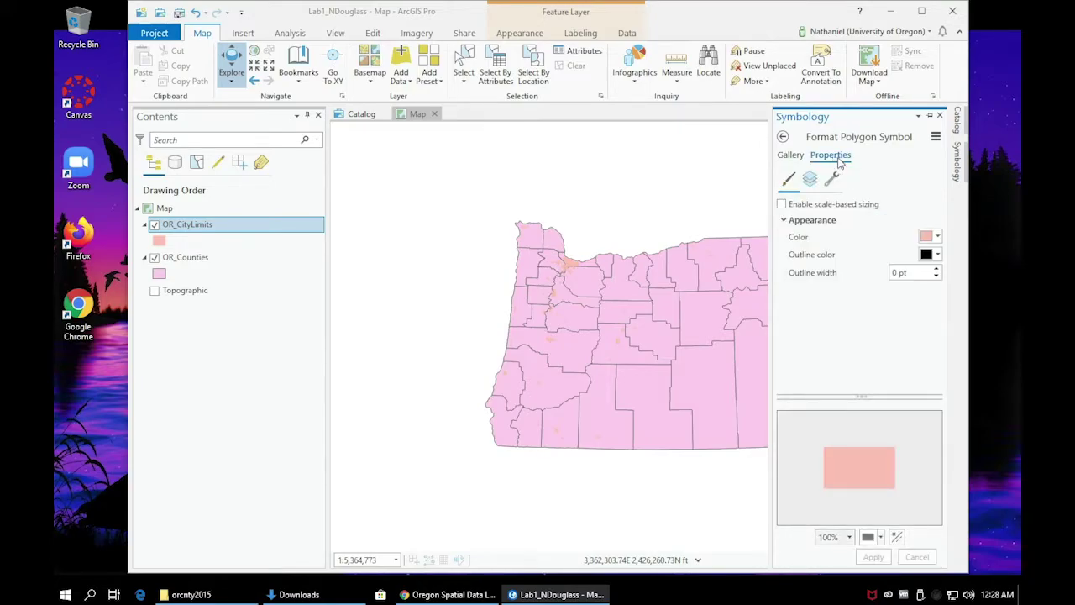
left_click(938, 237)
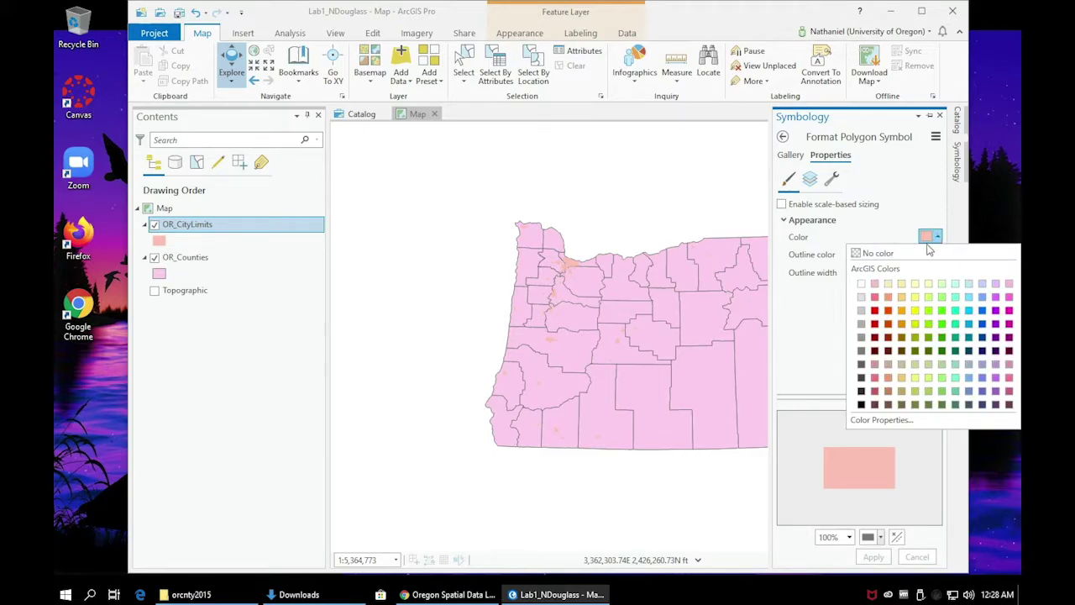
left_click(861, 297)
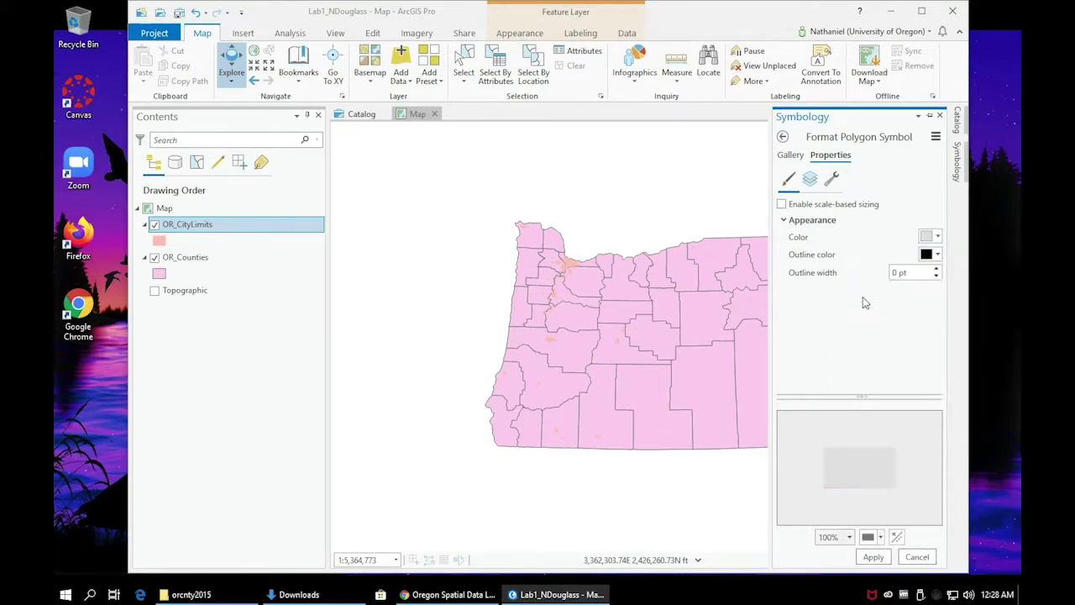
left_click(940, 255)
left_click(909, 271)
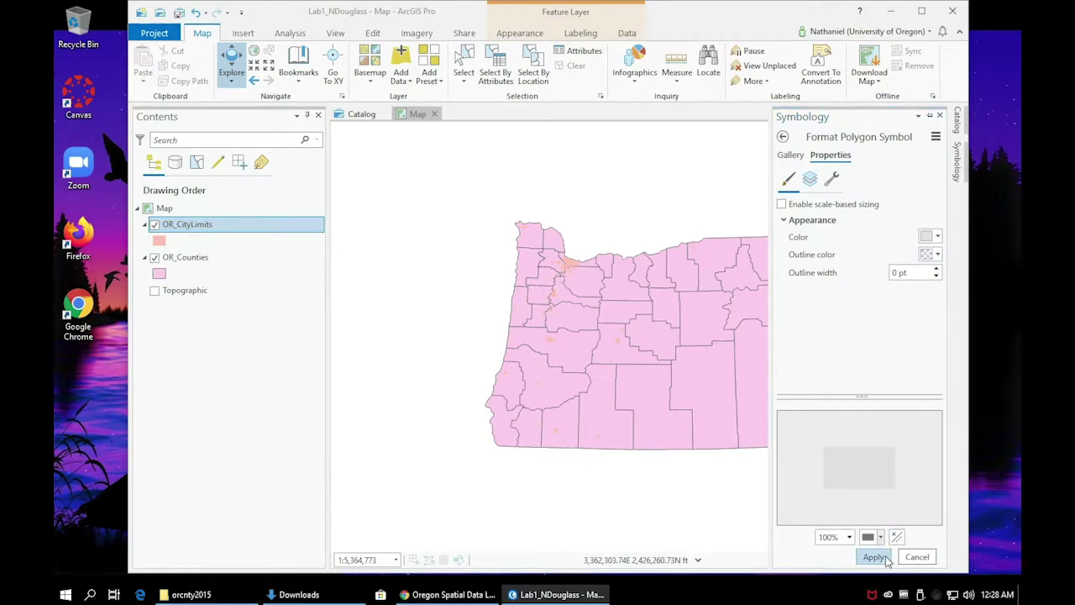
left_click(874, 557)
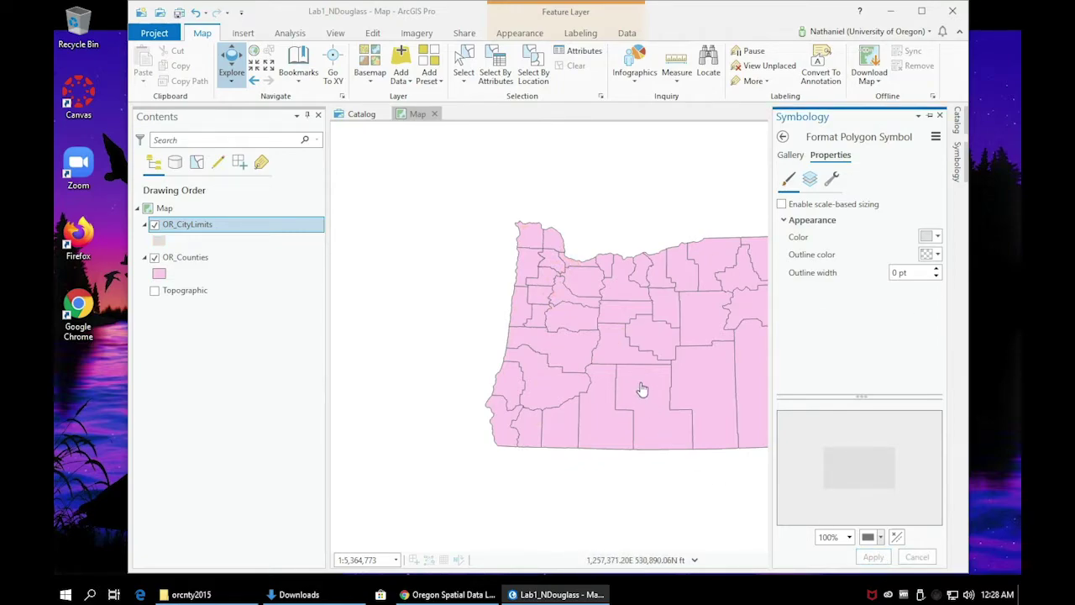
Close the Lake County pop-up and select the OR_Counties layer in Contents
mouse_move(641, 378)
left_mouse_down()
mouse_move(649, 385)
mouse_move(629, 386)
left_mouse_up()
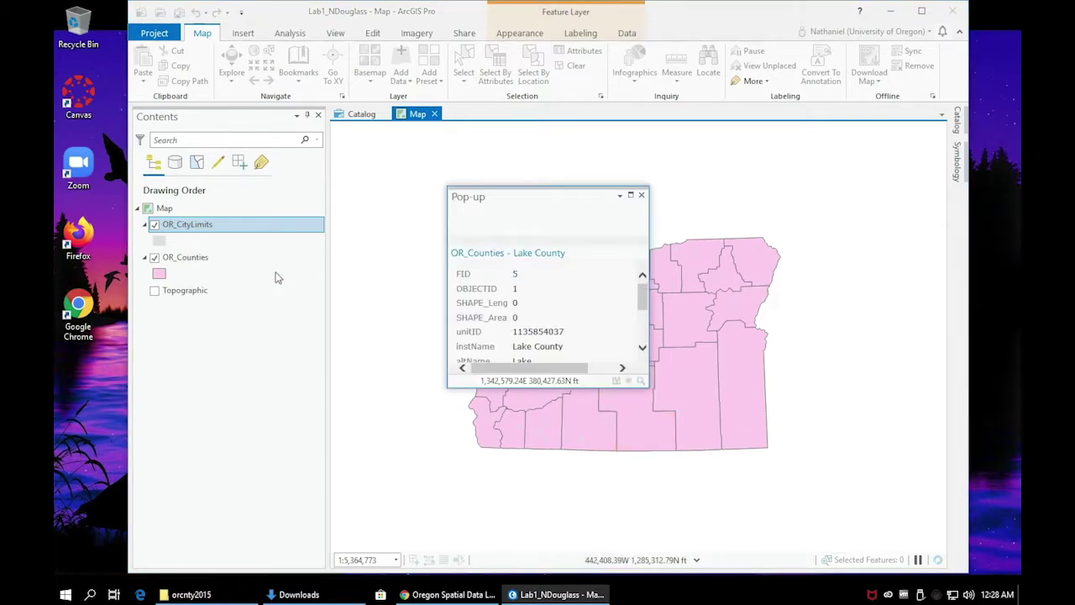
left_click(644, 200)
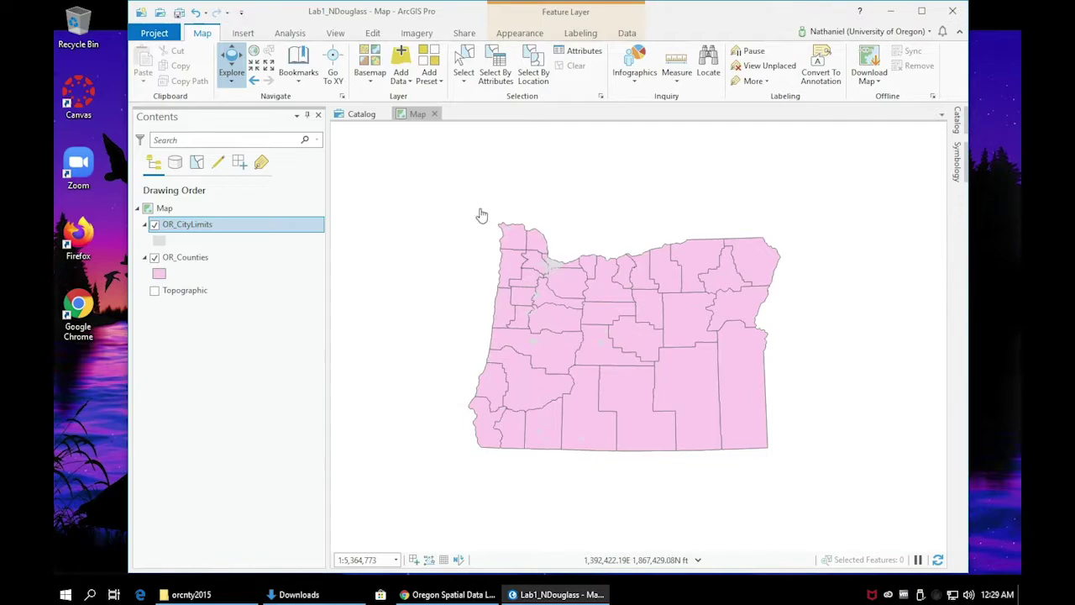
left_click(203, 260)
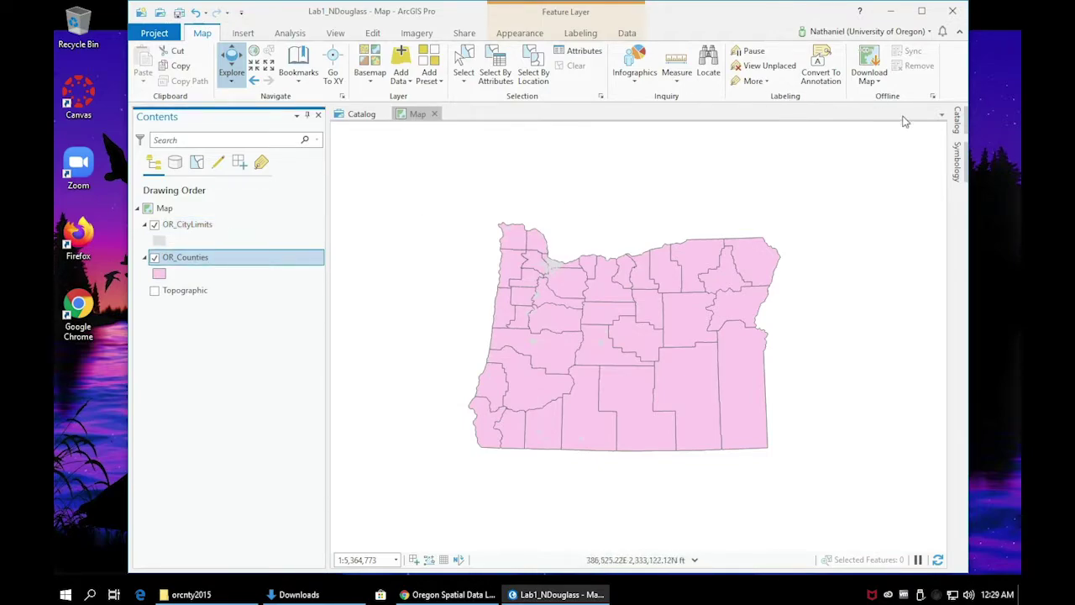
Give the OR_Counties symbol a pale yellow fill and light orange outline, and apply
left_click(959, 168)
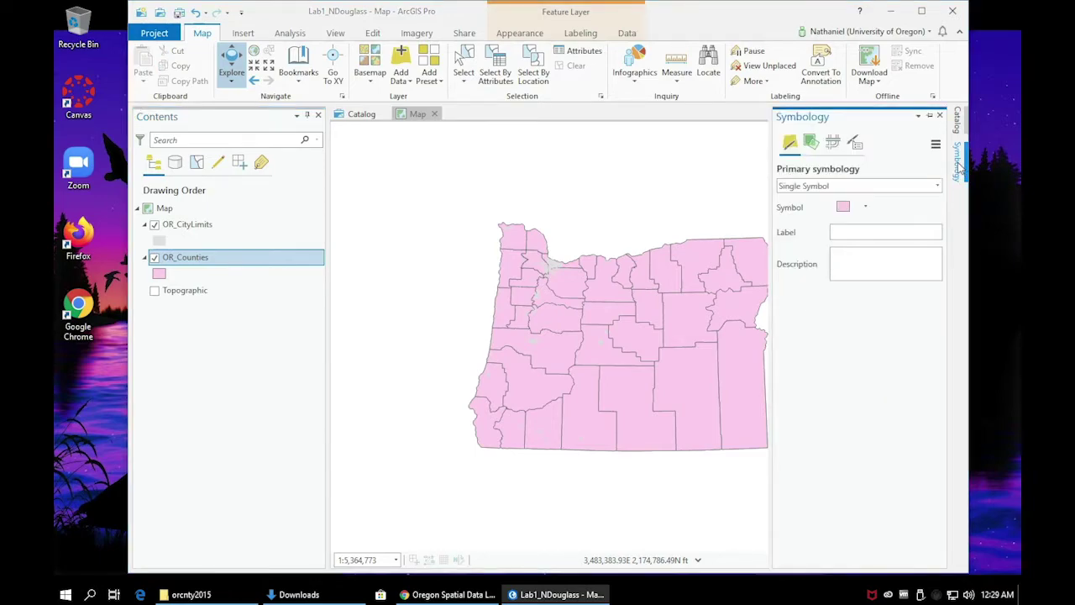
left_click(844, 208)
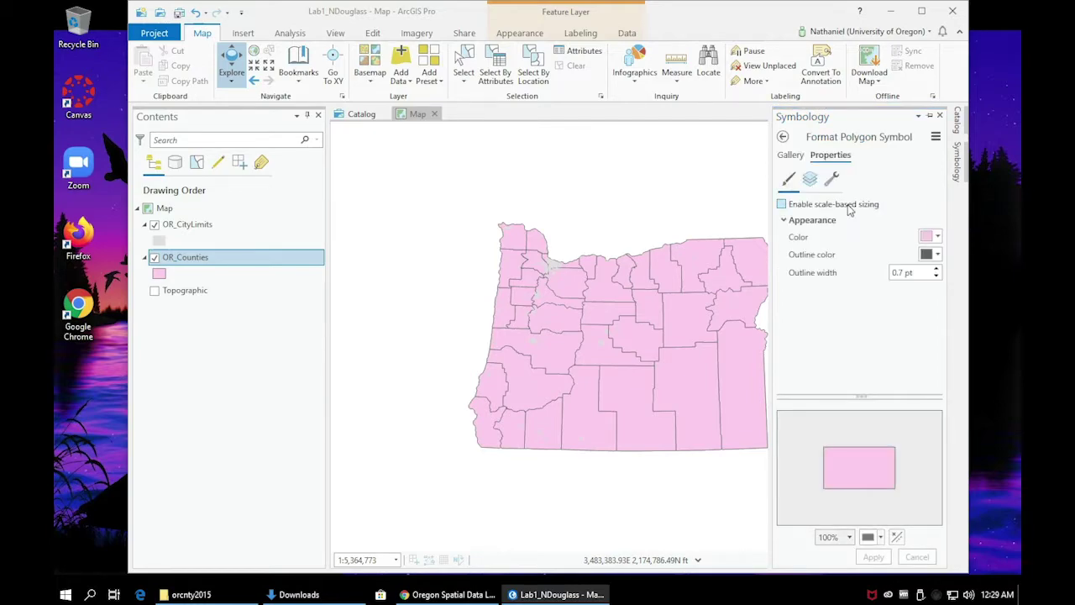
left_click(791, 156)
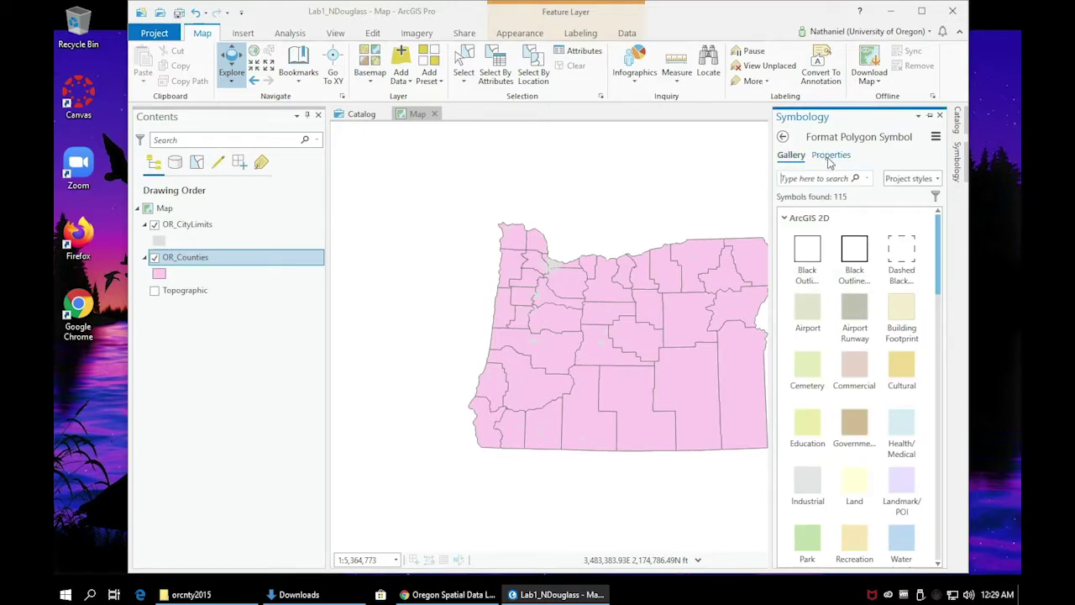
left_click(830, 157)
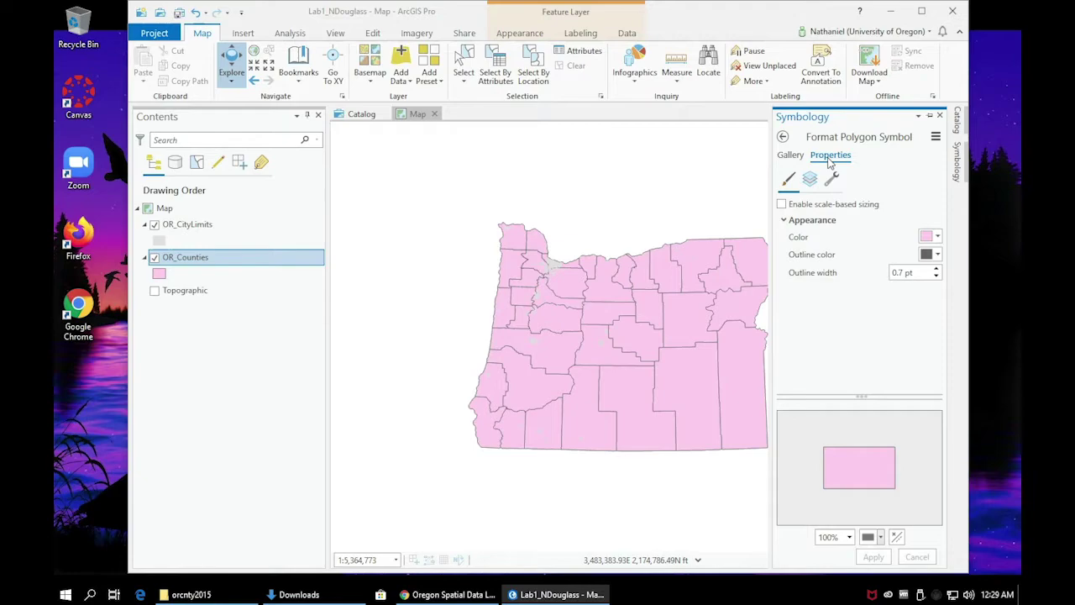
left_click(938, 238)
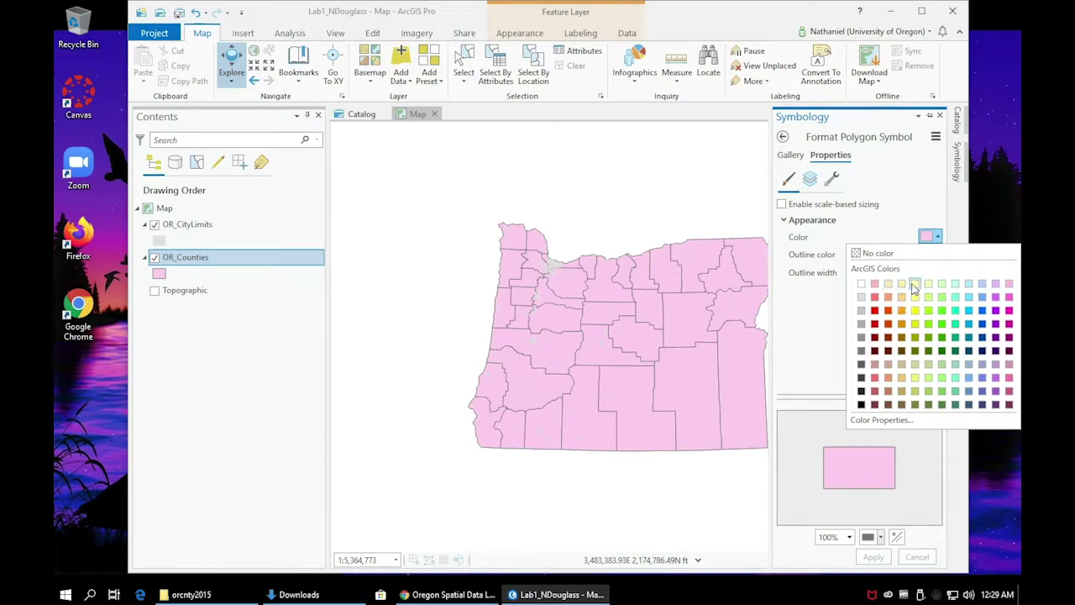
left_click(915, 283)
left_click(937, 255)
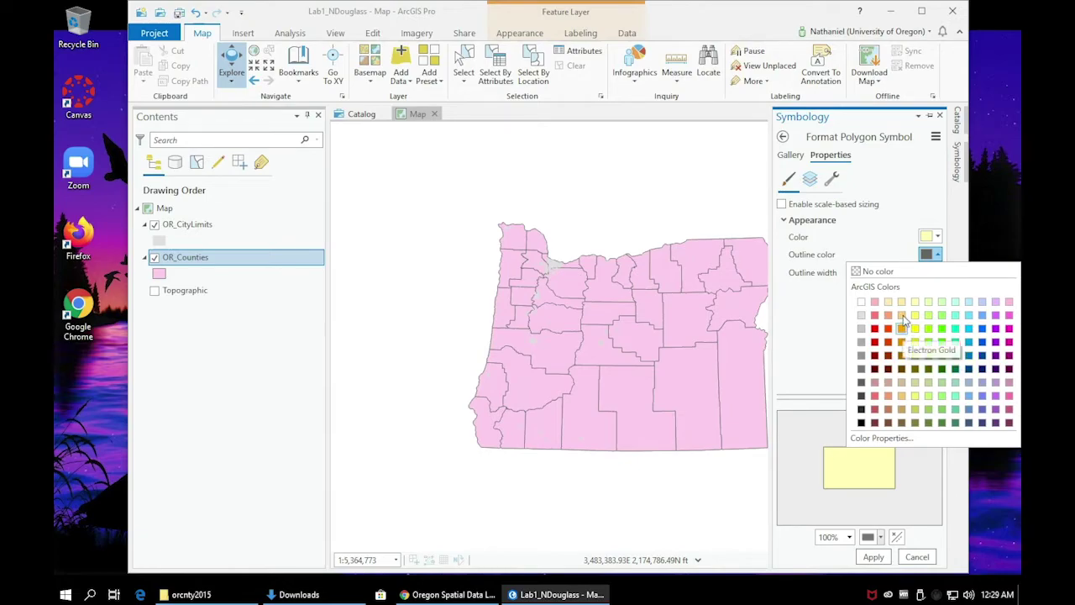
left_click(902, 328)
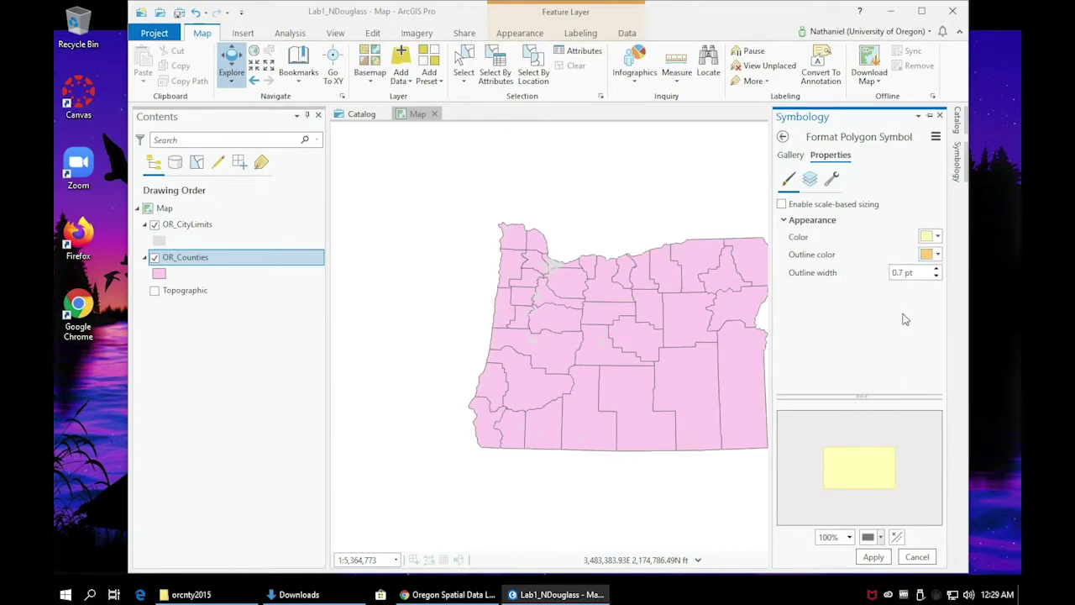
left_click(881, 559)
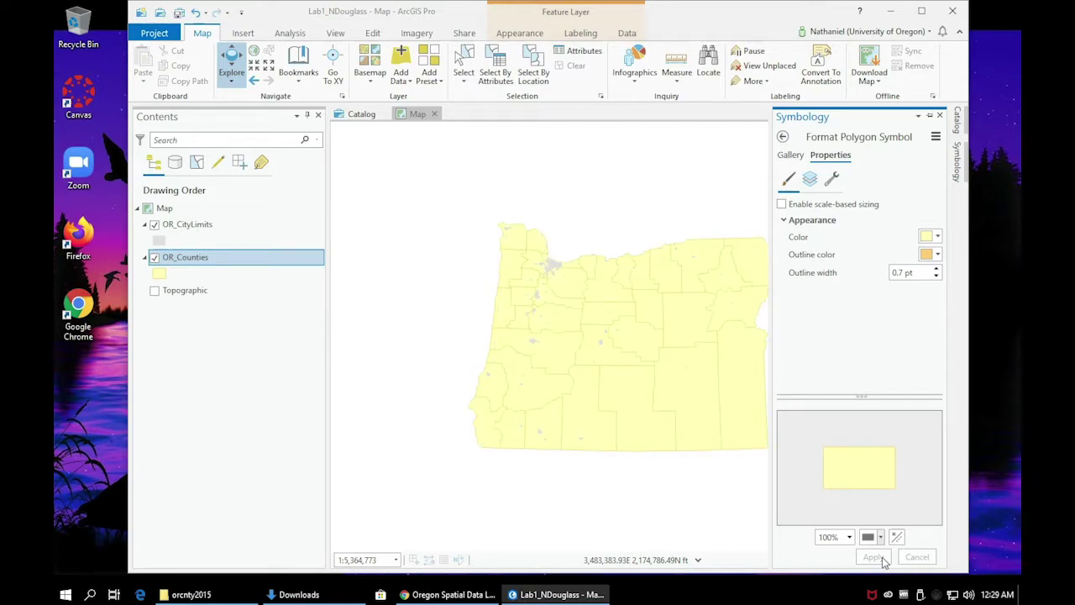
Raise the county fill's Blue value from 190 to 235 for FFFFEB, and apply
left_click(937, 238)
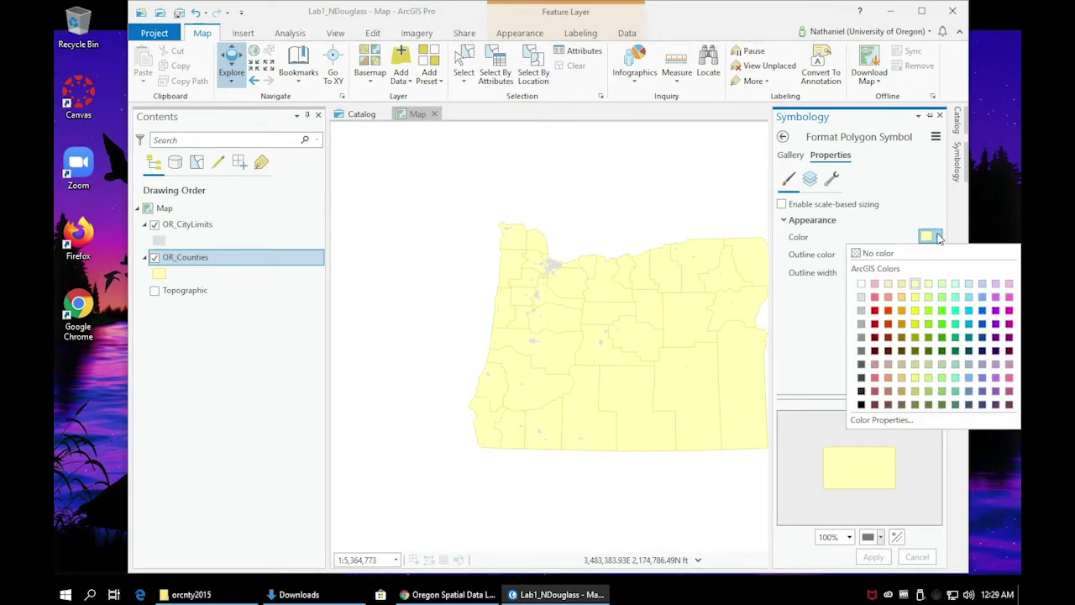
left_click(902, 425)
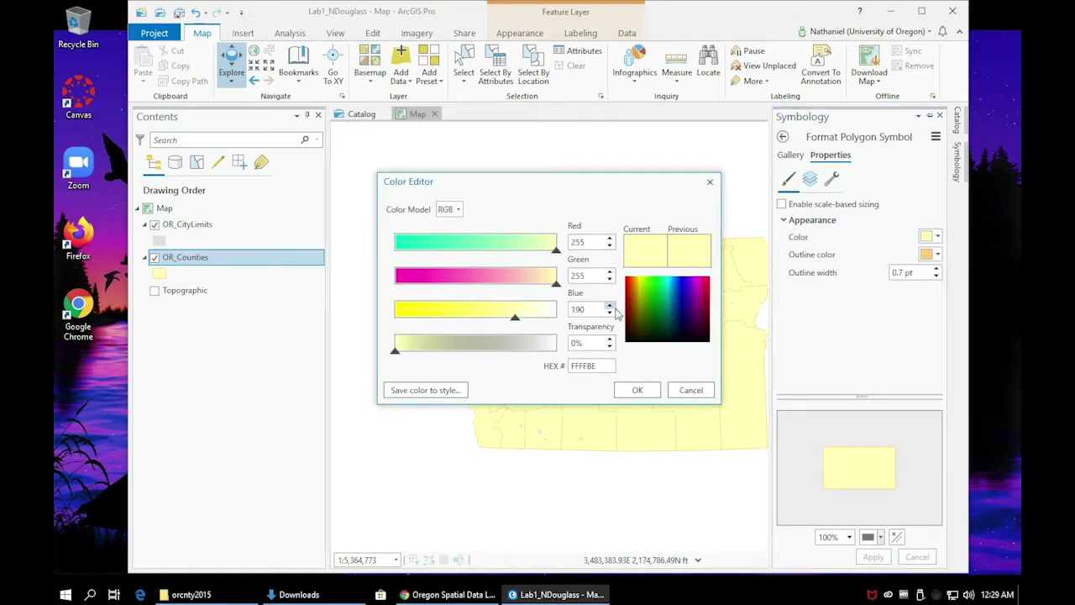
left_click_drag(516, 322, 550, 327)
left_click(637, 389)
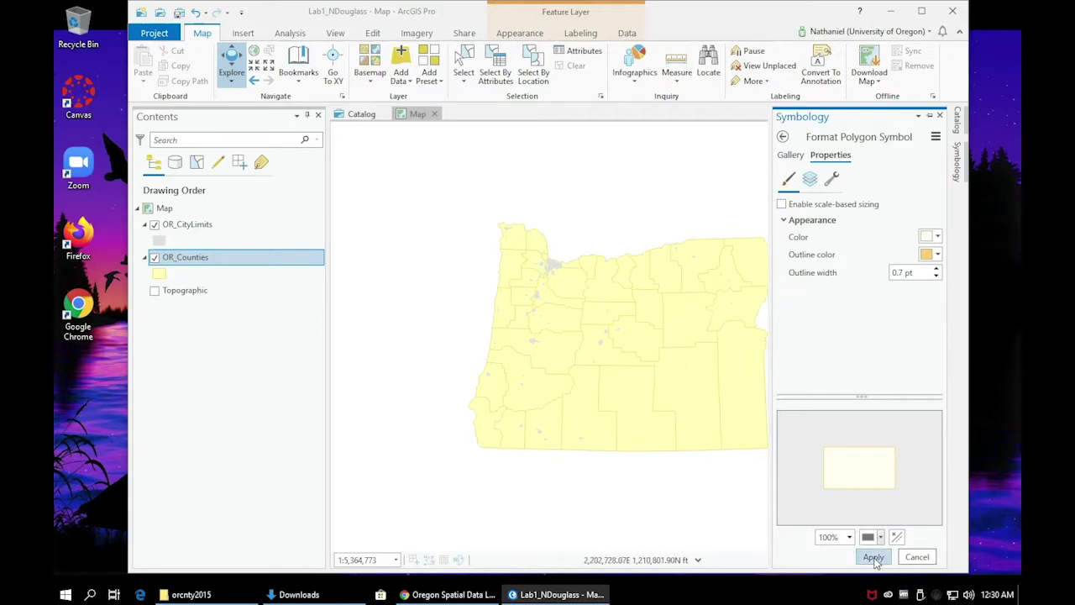
left_click(873, 558)
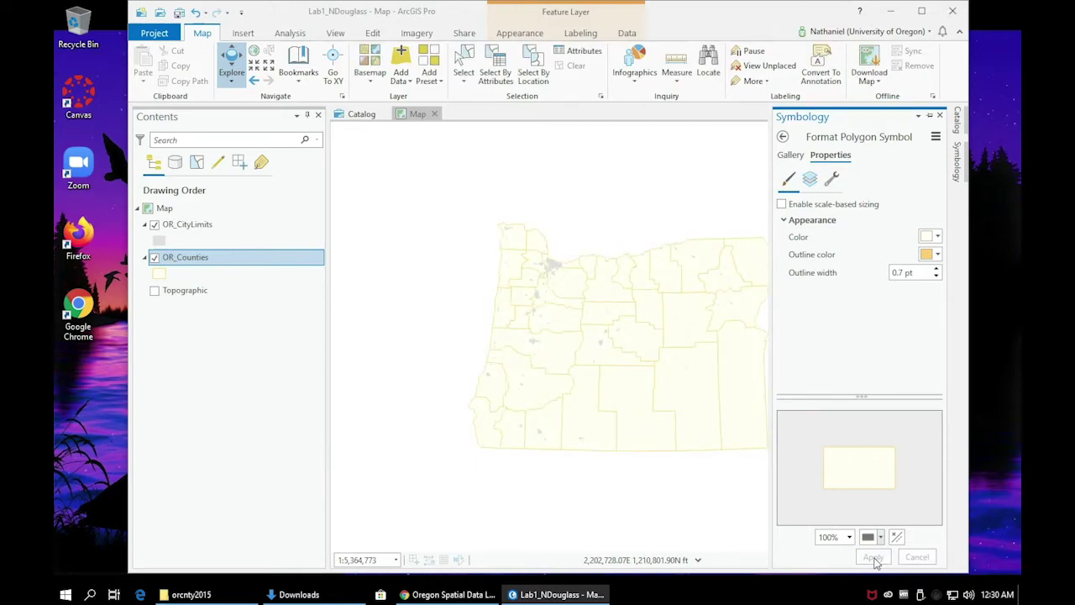
Set the county outline to golden orange FFC23F at 5% transparency, apply it, then right-click the Topographic layer
left_click(938, 255)
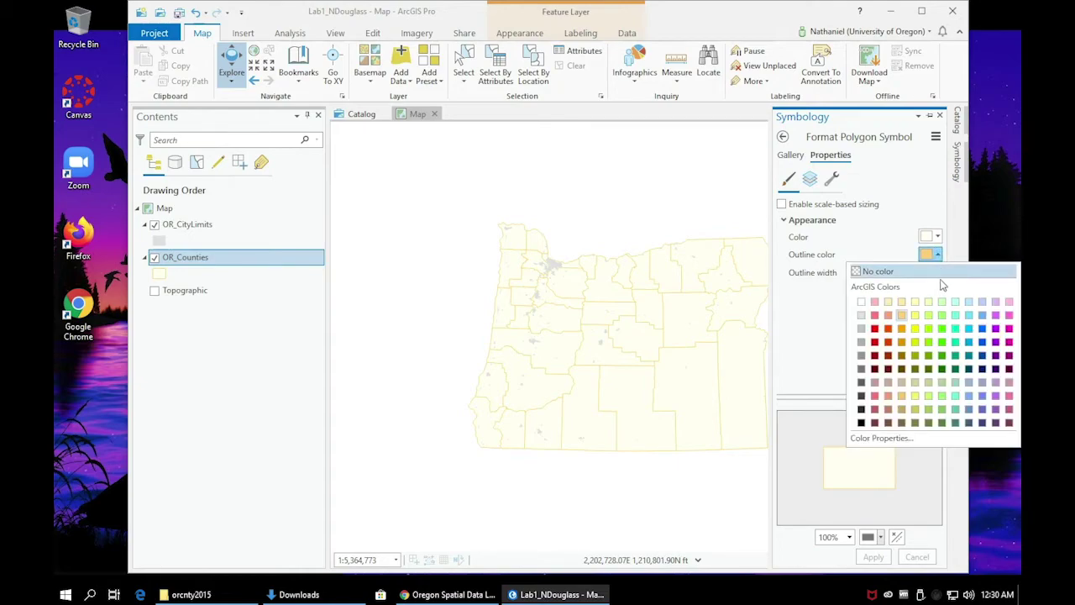
left_click(882, 438)
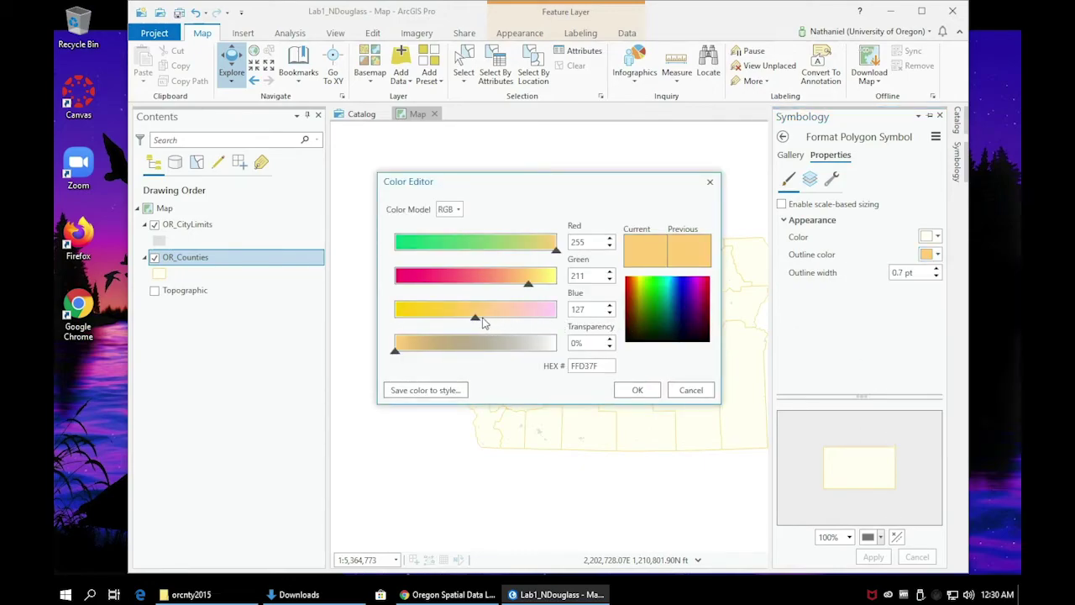
left_click_drag(476, 323, 434, 318)
left_click_drag(529, 282, 517, 282)
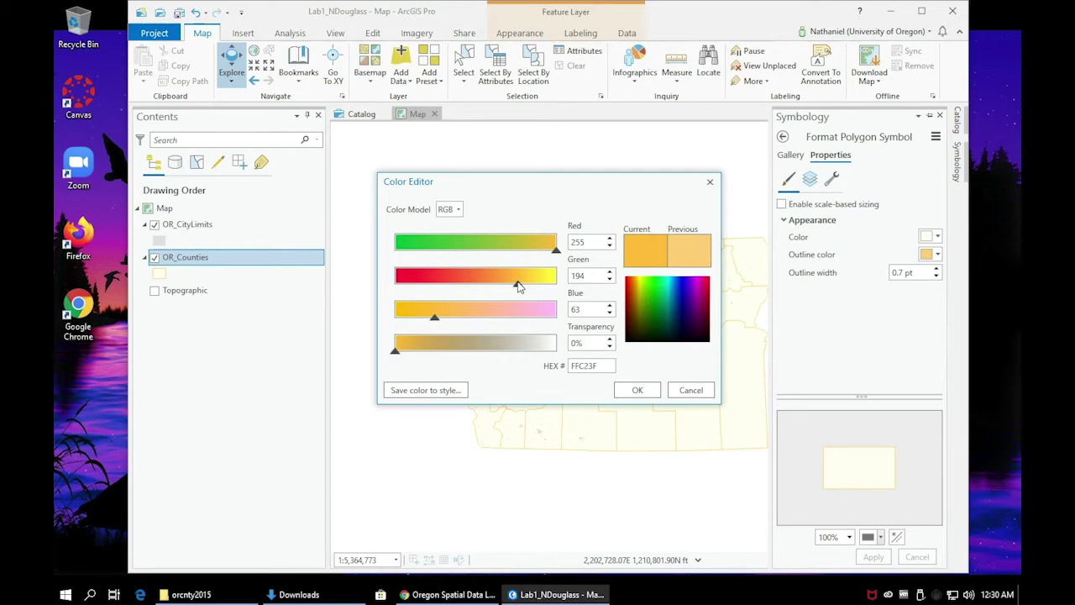
left_click_drag(396, 351, 403, 351)
left_click(637, 390)
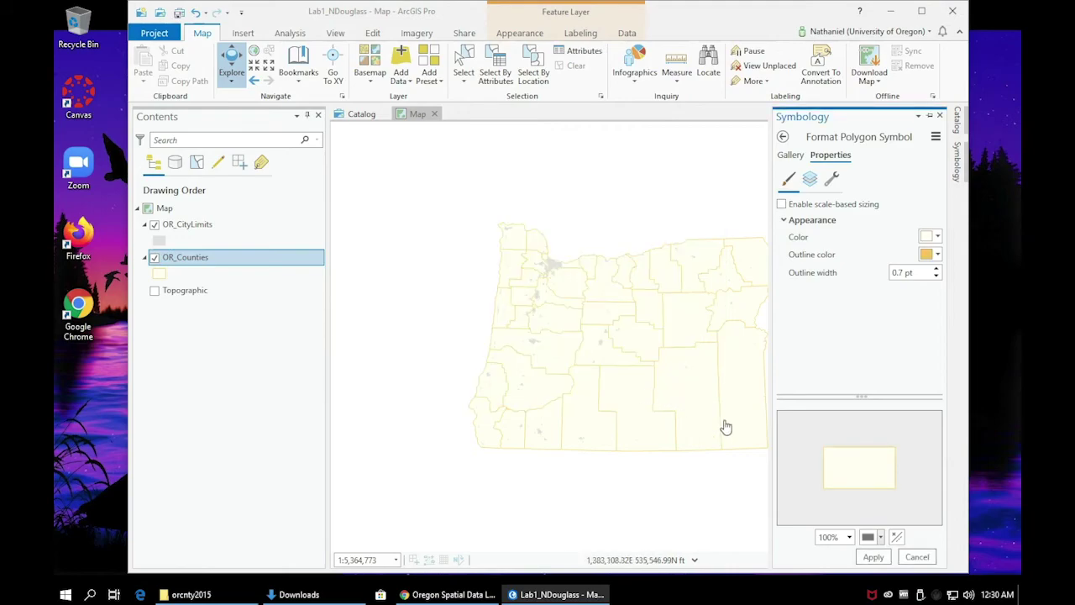
left_click(873, 556)
right_click(181, 294)
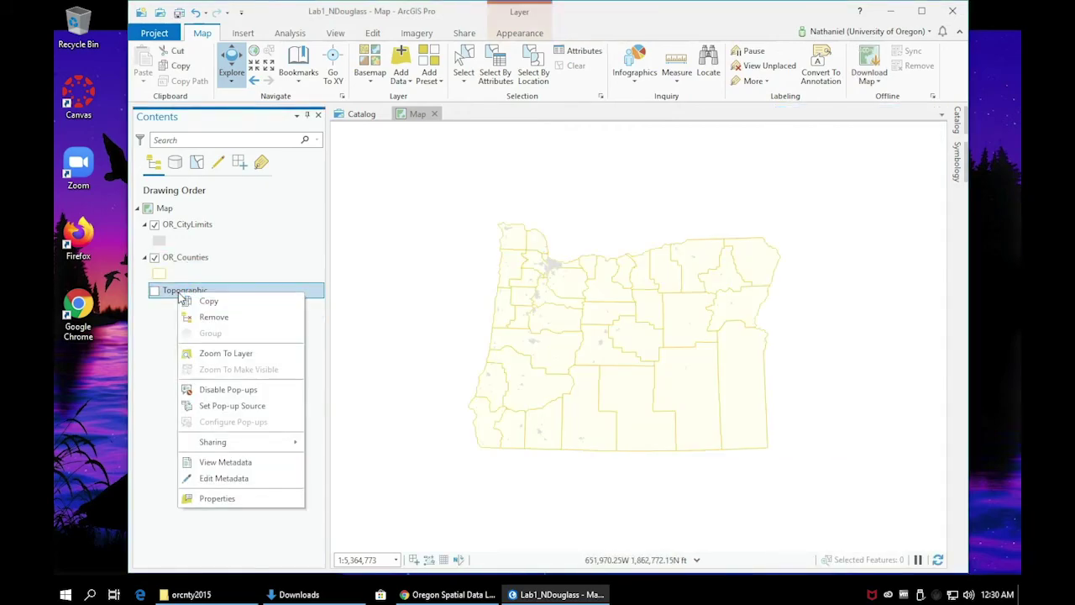